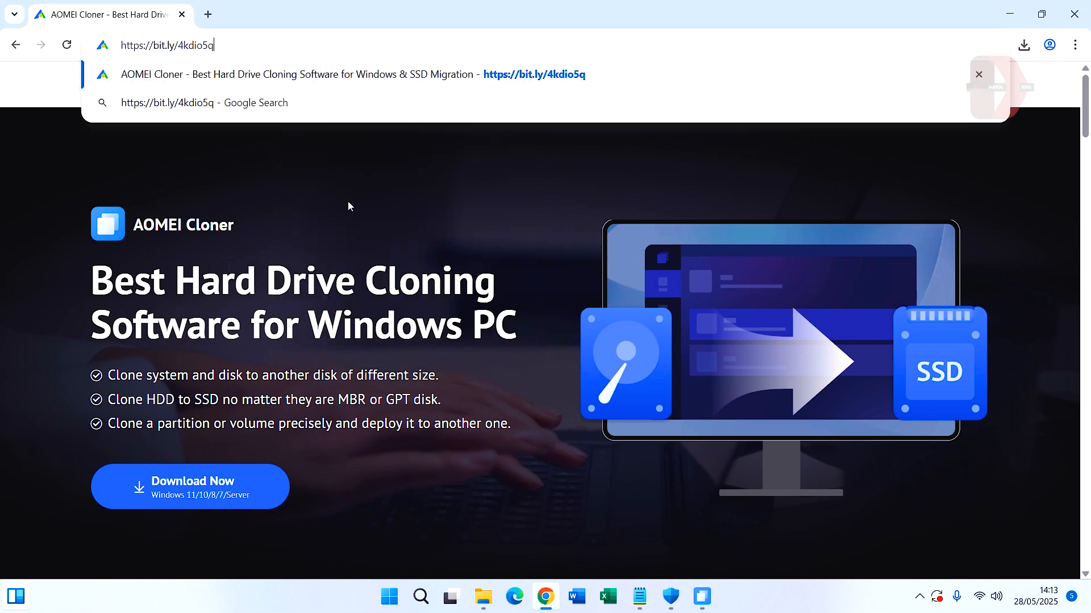
{"action": "key", "text": "Return"}
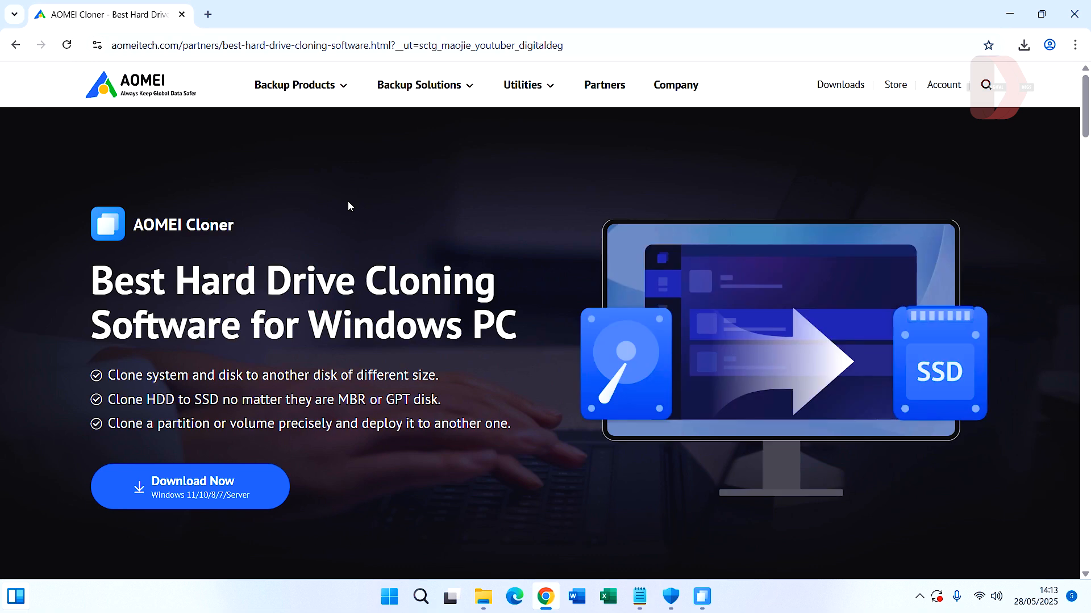
{"action": "left_click", "coordinate": [185, 498]}
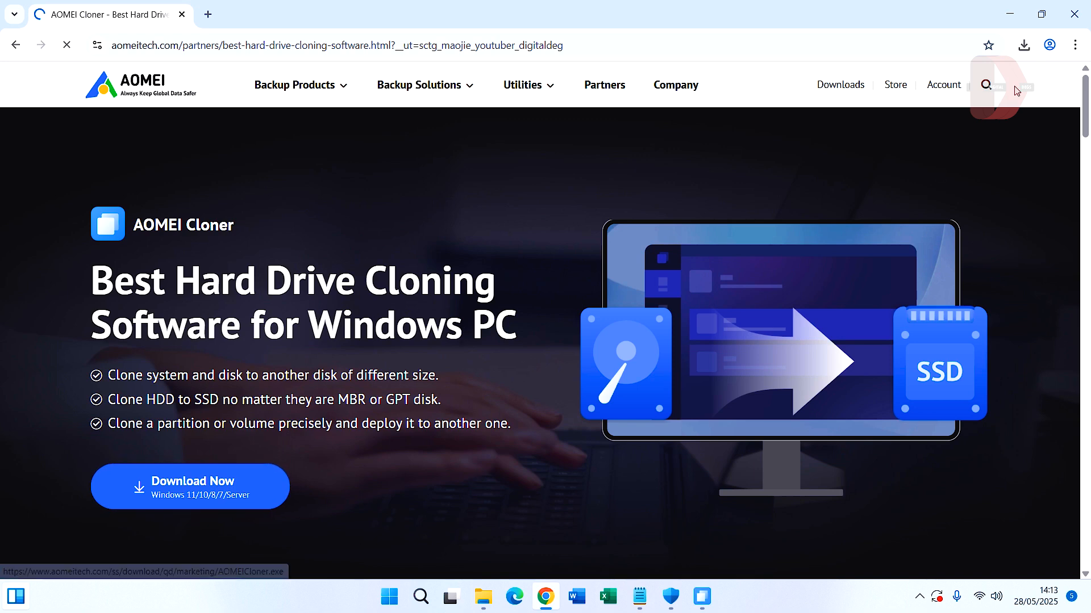
{"action": "left_click", "coordinate": [1026, 46]}
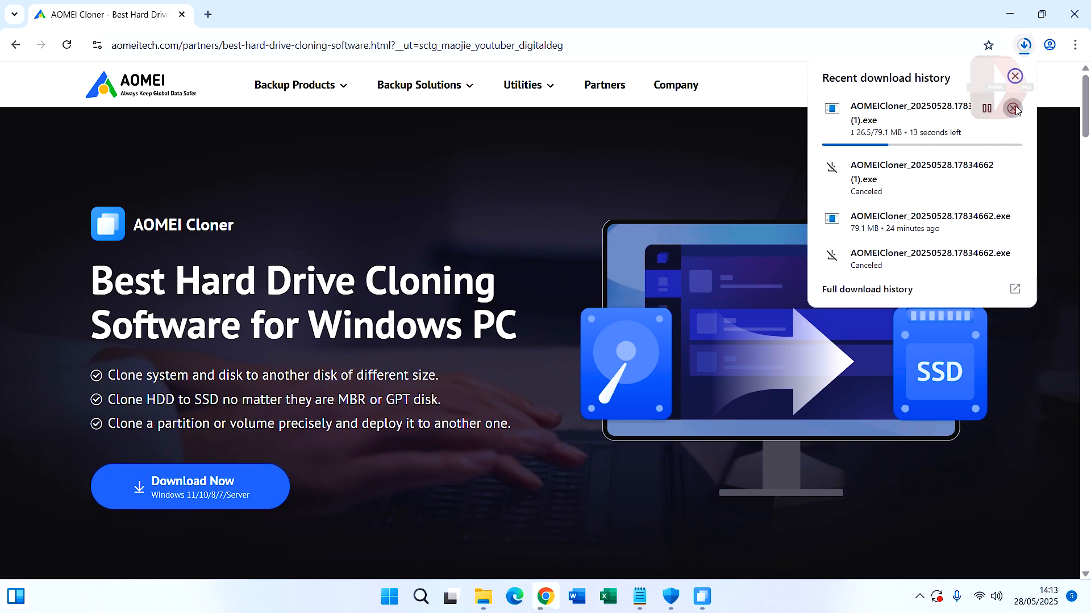
{"action": "left_click", "coordinate": [1014, 109]}
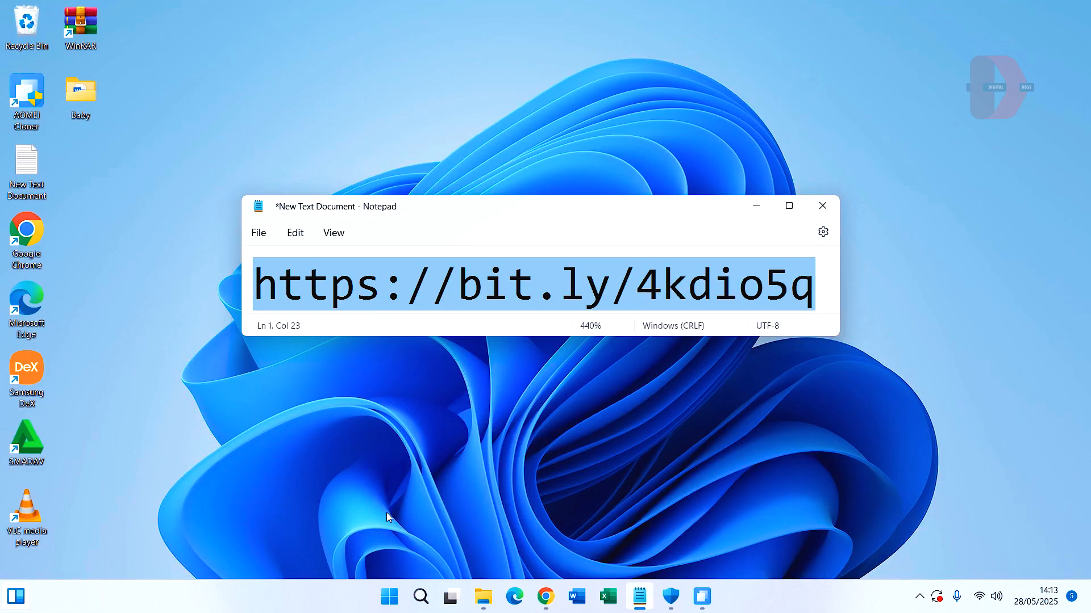
Step: Check the Downloads folder in File Explorer for the AOMEI Cloner installer
{"action": "left_click", "coordinate": [482, 595]}
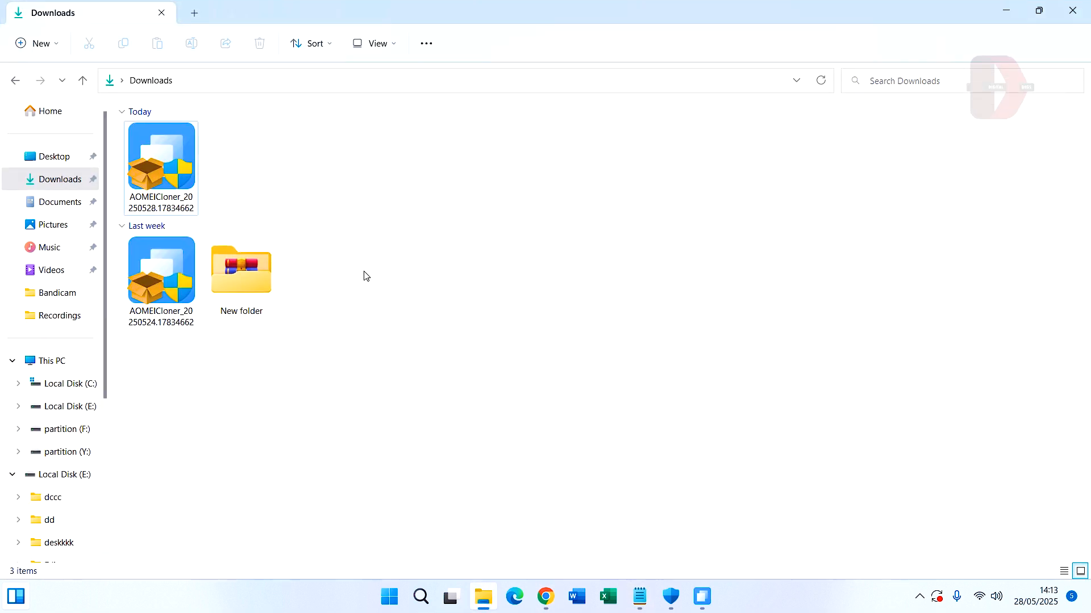
{"action": "left_click", "coordinate": [396, 234]}
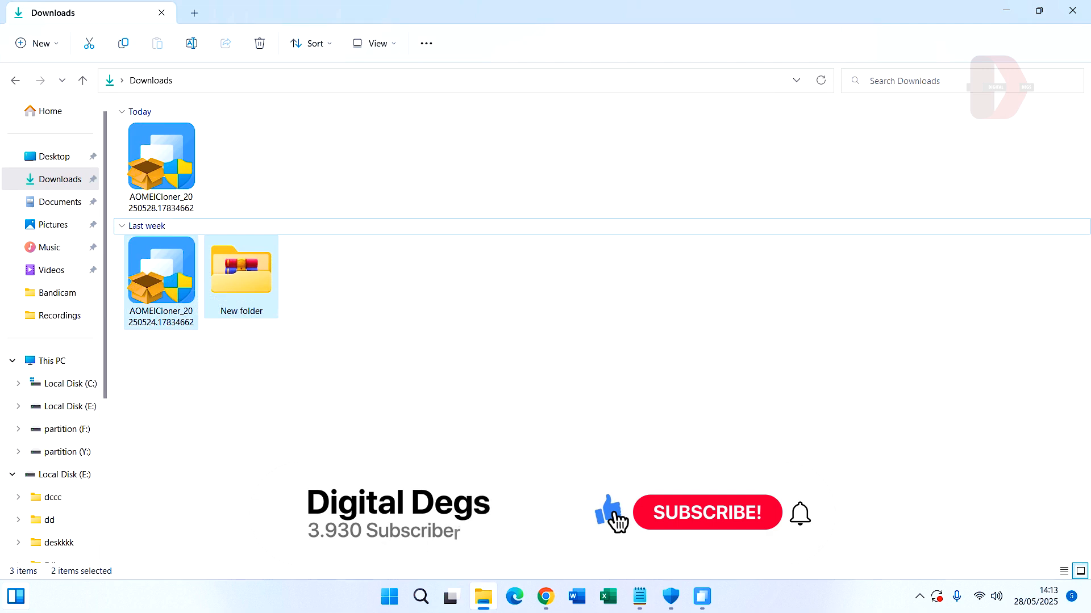
{"action": "left_click", "coordinate": [1001, 11]}
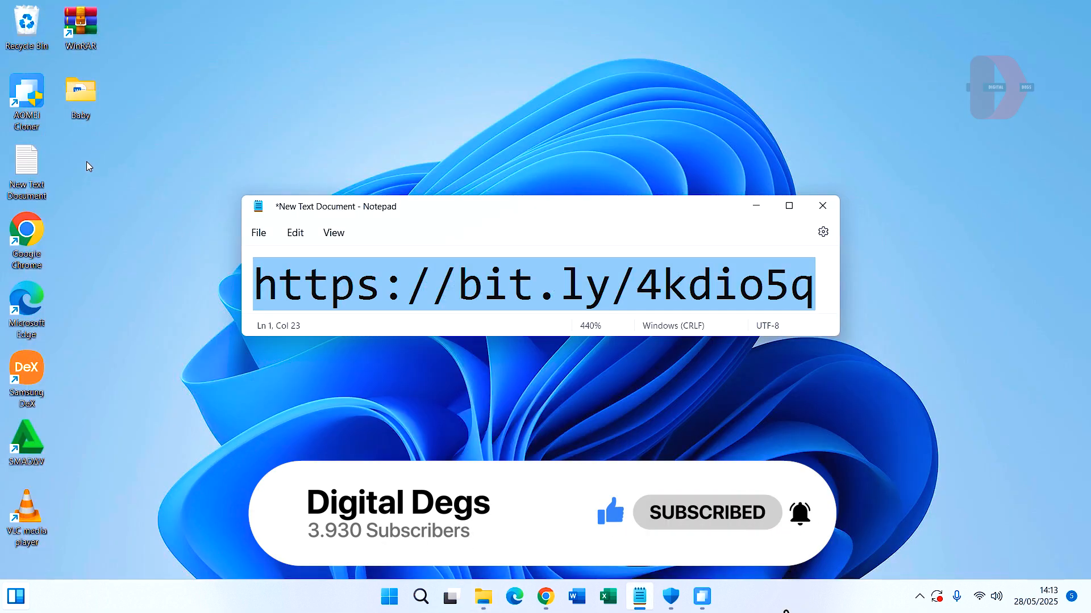
Step: Launch AOMEI Cloner from the desktop and return to its overview of clone types
{"action": "double_click", "coordinate": [35, 100]}
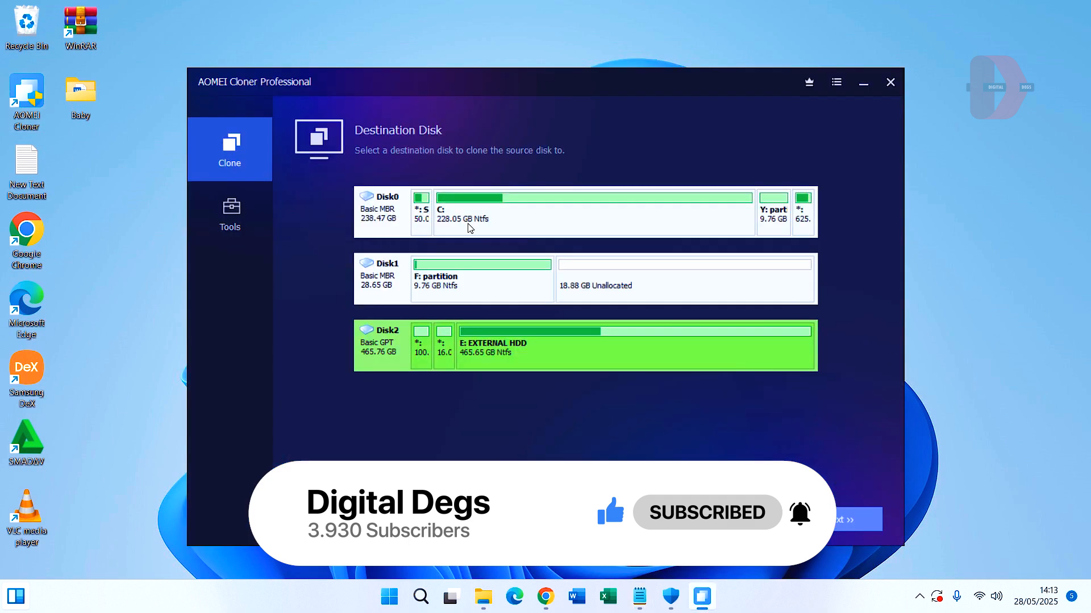
{"action": "left_click", "coordinate": [233, 172]}
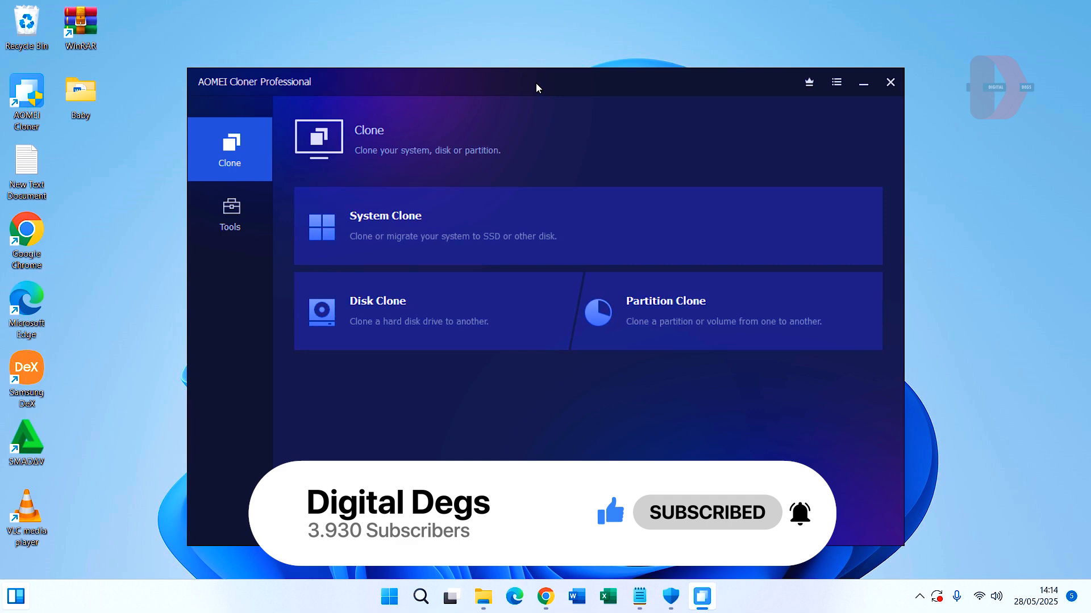
Step: Try to set up a System Clone onto the E: EXTERNAL HDD partition of Disk2, declining to overwrite it
{"action": "left_click", "coordinate": [521, 231]}
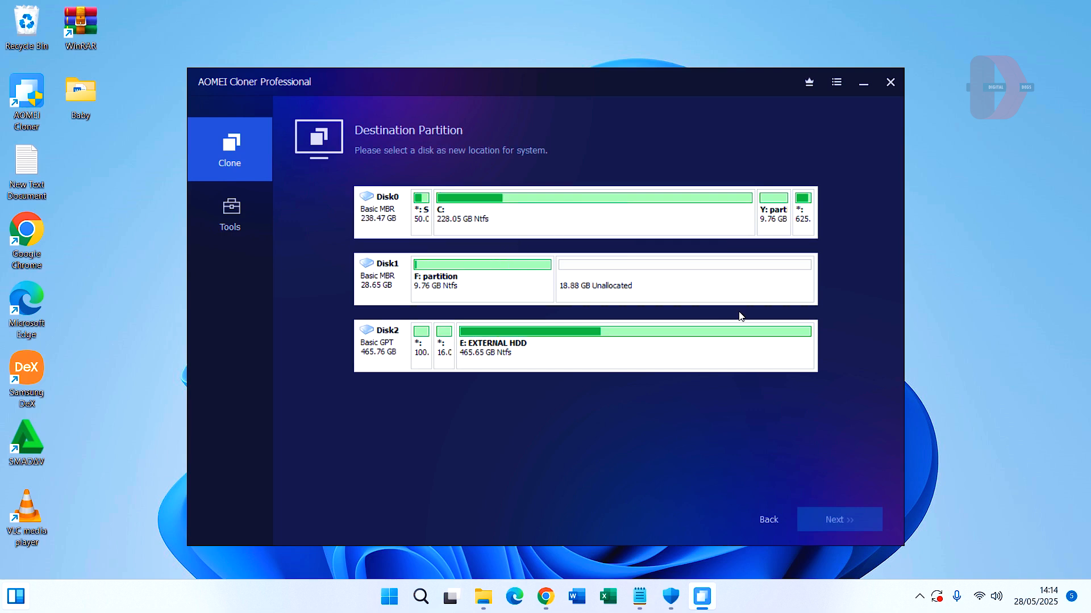
{"action": "mouse_move", "coordinate": [744, 356]}
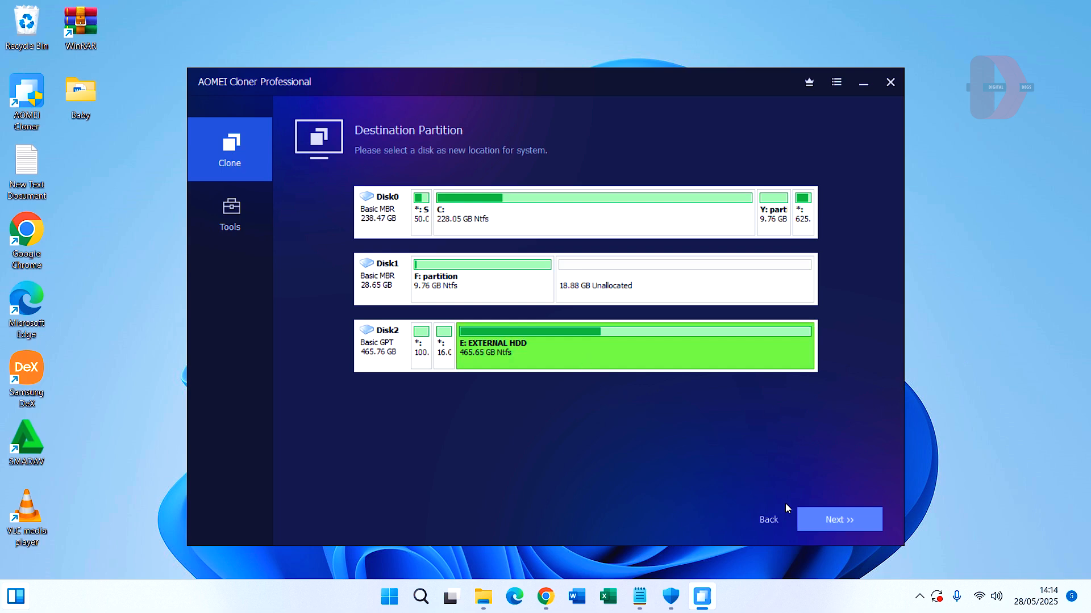
{"action": "left_click", "coordinate": [812, 514]}
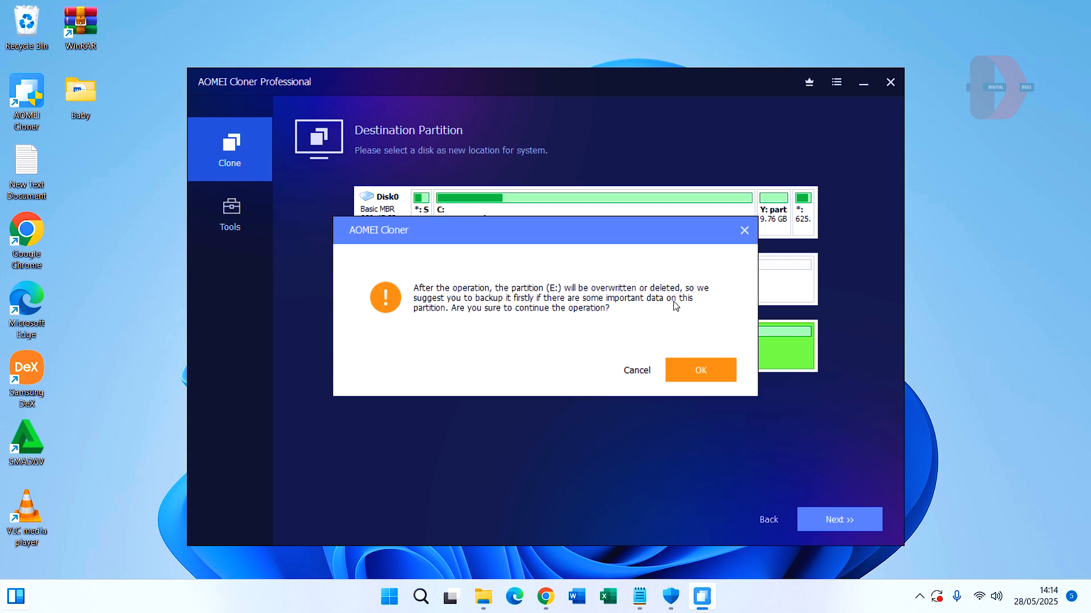
{"action": "left_click_drag", "start_coordinate": [589, 227], "coordinate": [624, 374]}
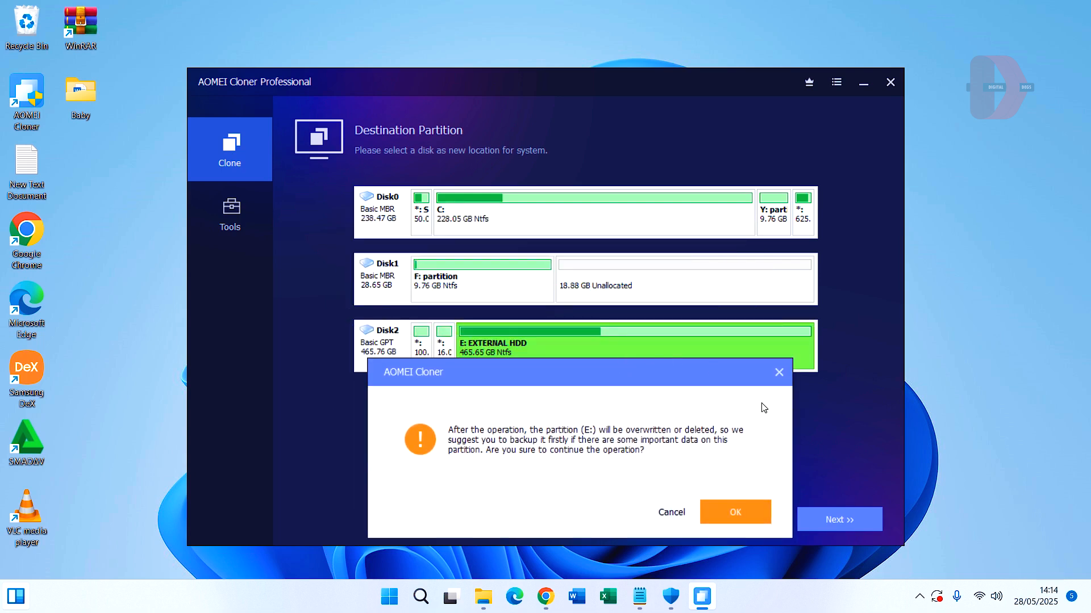
{"action": "left_click", "coordinate": [779, 372]}
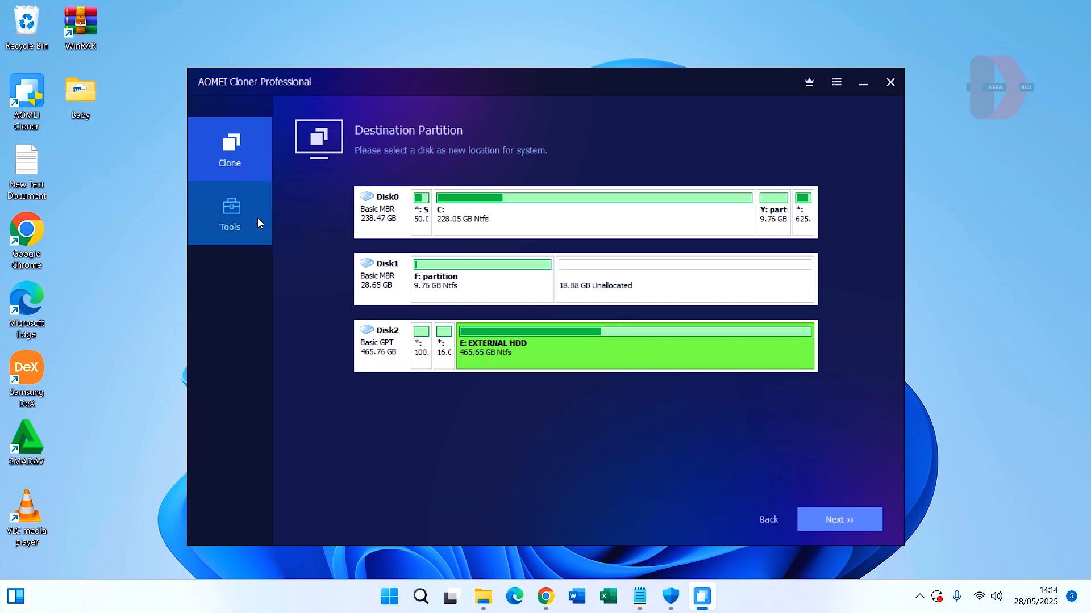
{"action": "left_click", "coordinate": [236, 170]}
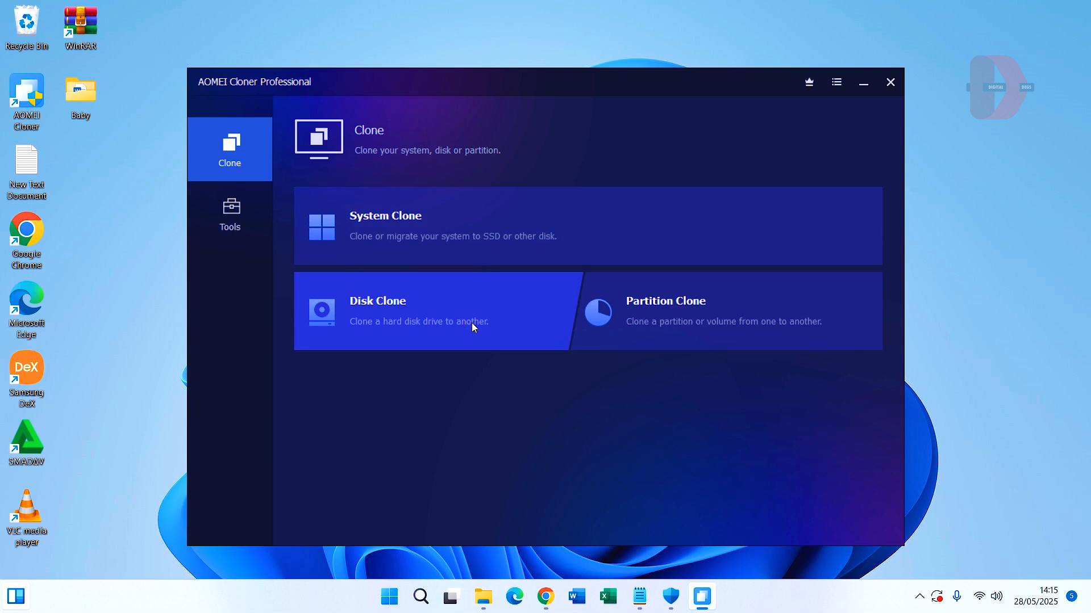
Step: Try to set up a Disk Clone from Disk0 to Disk2, declining to overwrite the destination disk
{"action": "left_click", "coordinate": [399, 321]}
{"action": "left_click", "coordinate": [426, 218]}
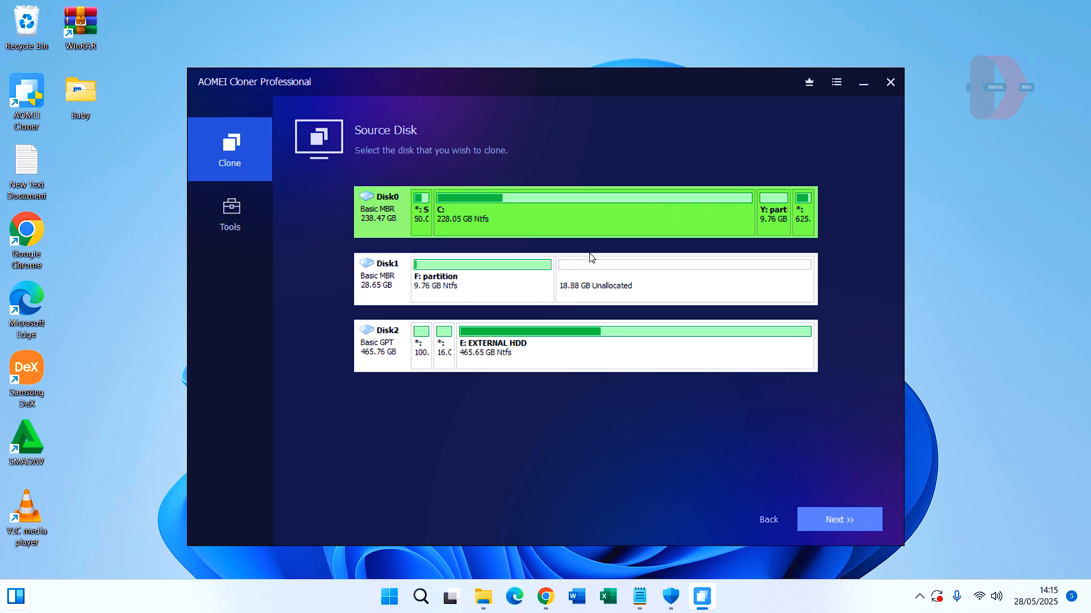
{"action": "left_click", "coordinate": [472, 284]}
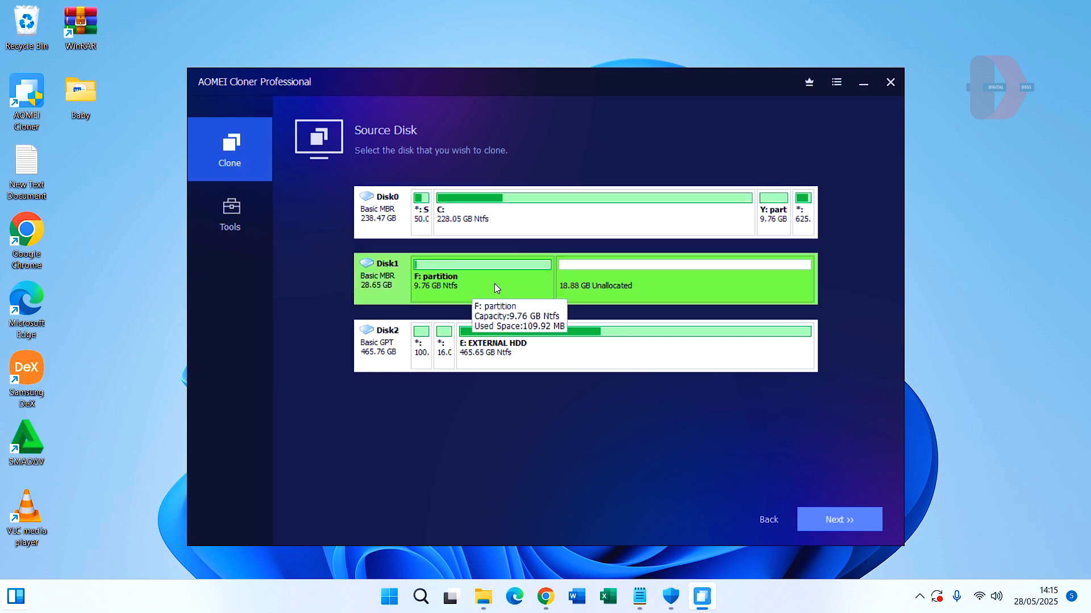
{"action": "left_click", "coordinate": [499, 218]}
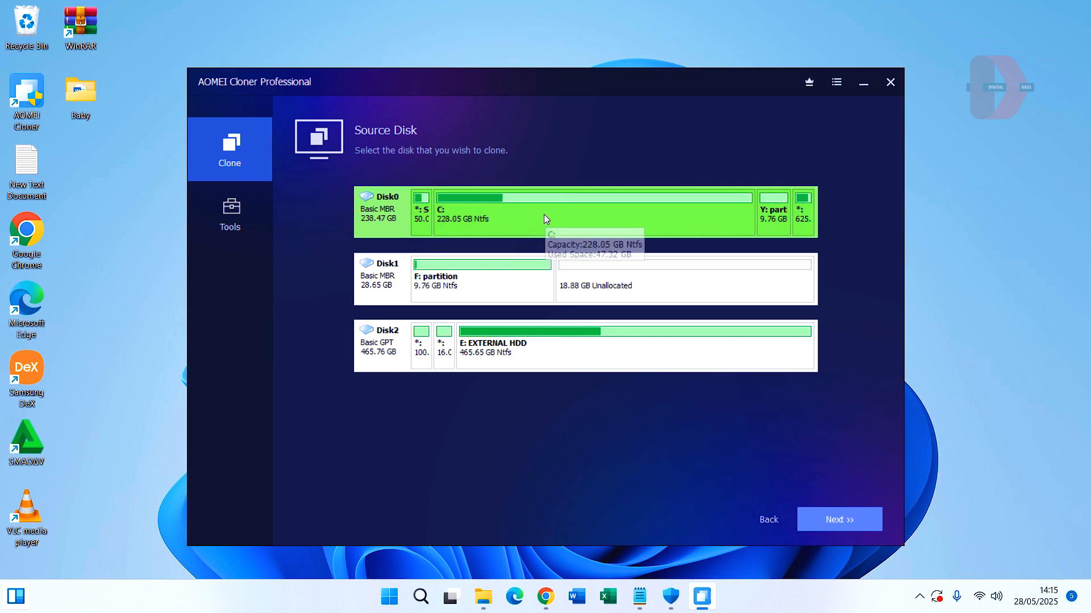
{"action": "left_click", "coordinate": [860, 519]}
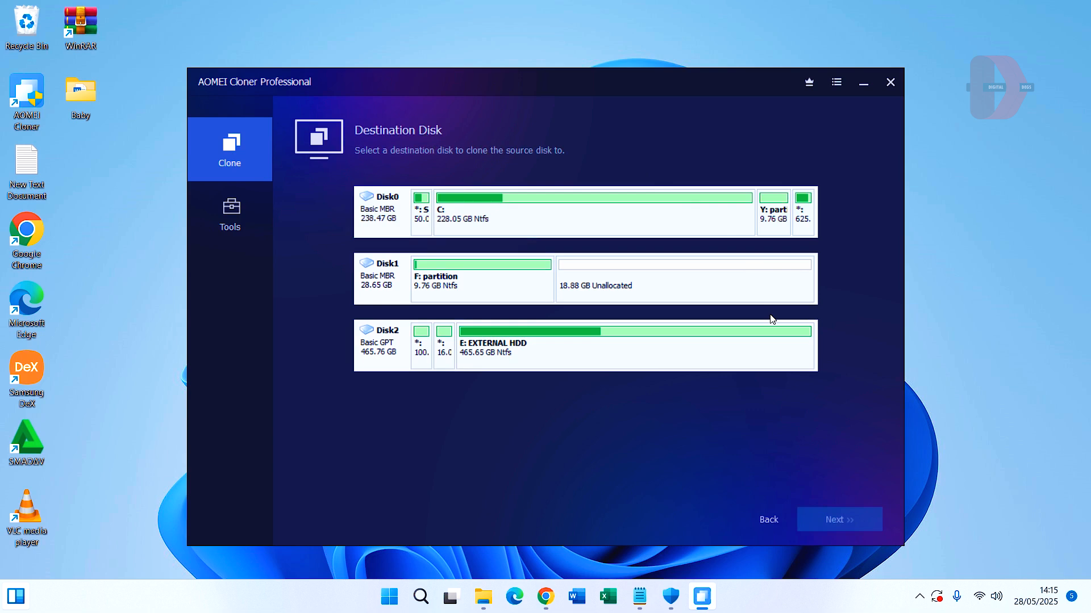
{"action": "left_click", "coordinate": [577, 352]}
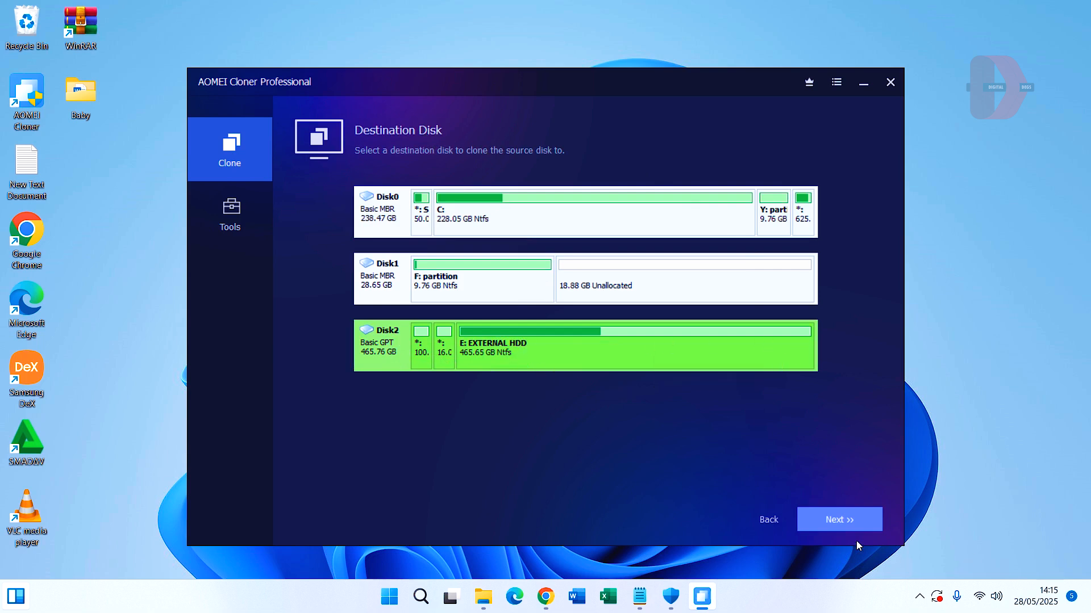
{"action": "left_click", "coordinate": [847, 524]}
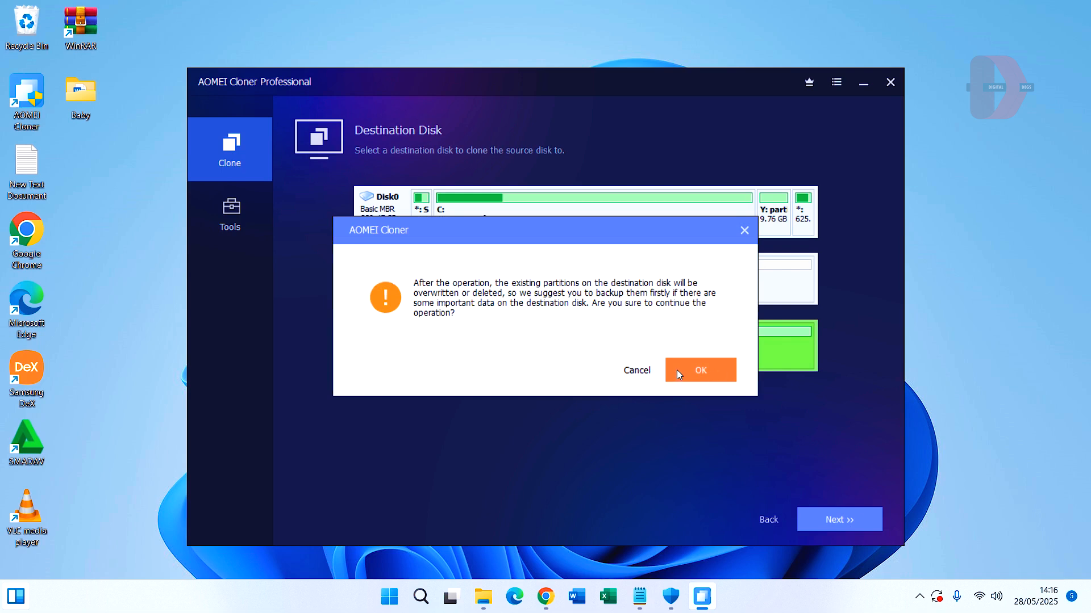
{"action": "left_click", "coordinate": [629, 370]}
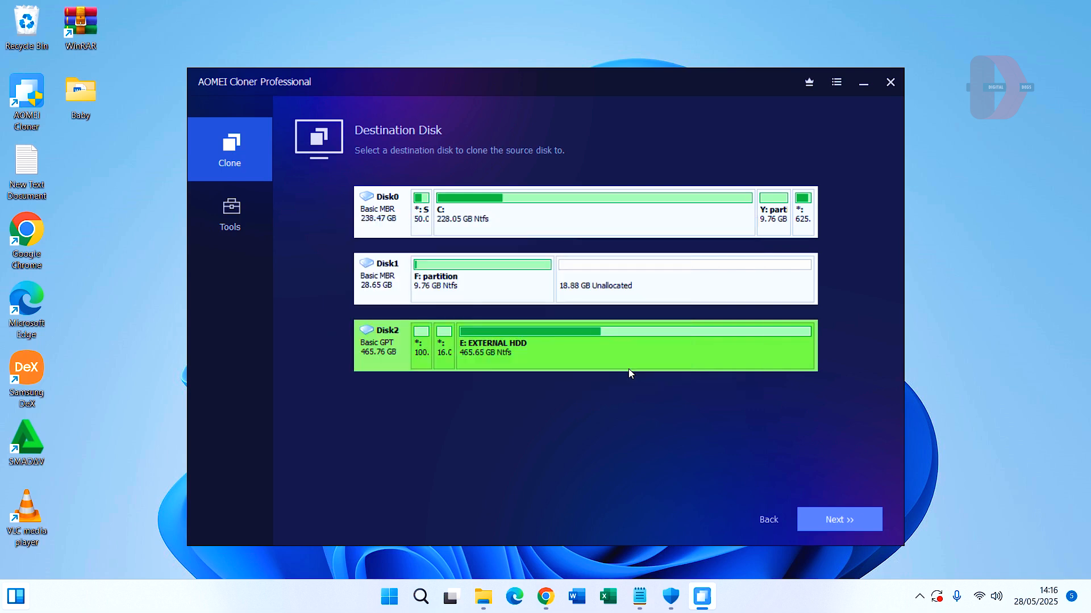
{"action": "left_click", "coordinate": [224, 149]}
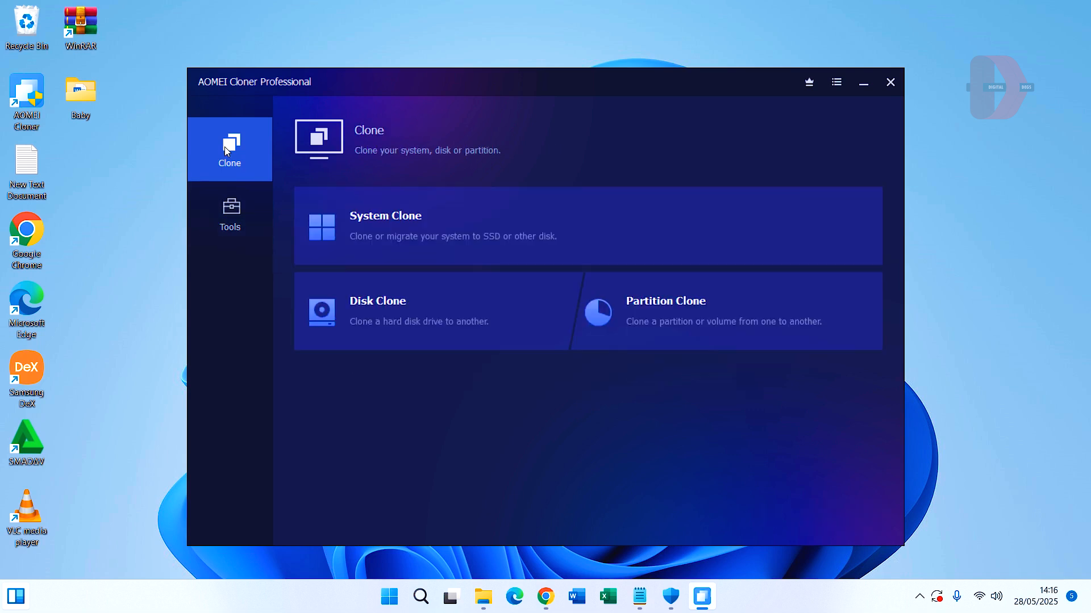
Step: Run a Partition Clone from the Y: partition on Disk0 to the F: partition on Disk1, accepting the overwrite
{"action": "left_click", "coordinate": [706, 318]}
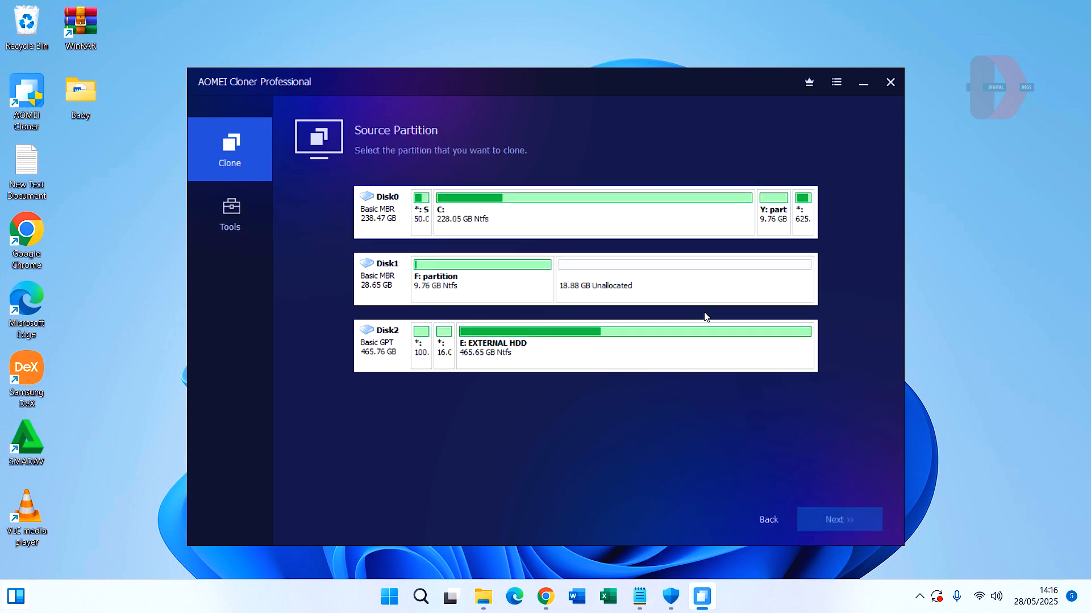
{"action": "left_click", "coordinate": [781, 220]}
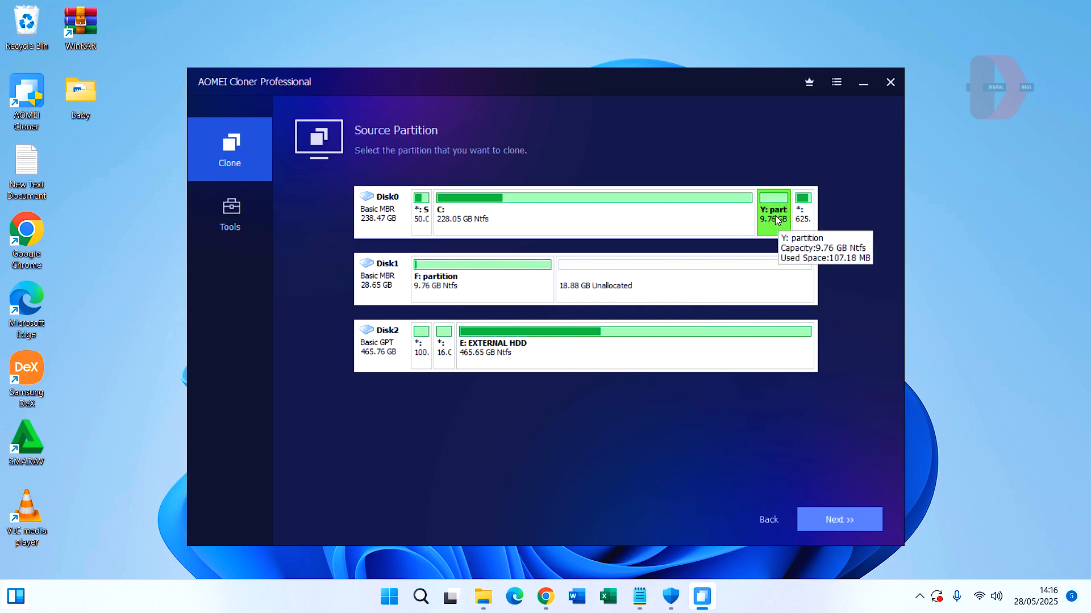
{"action": "left_click", "coordinate": [834, 517]}
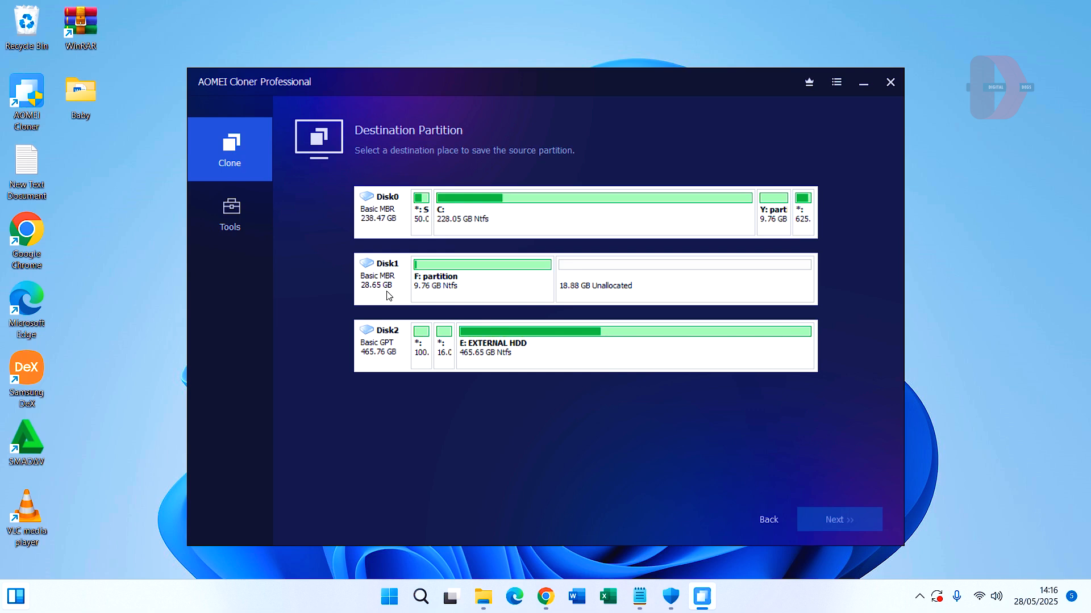
{"action": "left_click", "coordinate": [470, 293]}
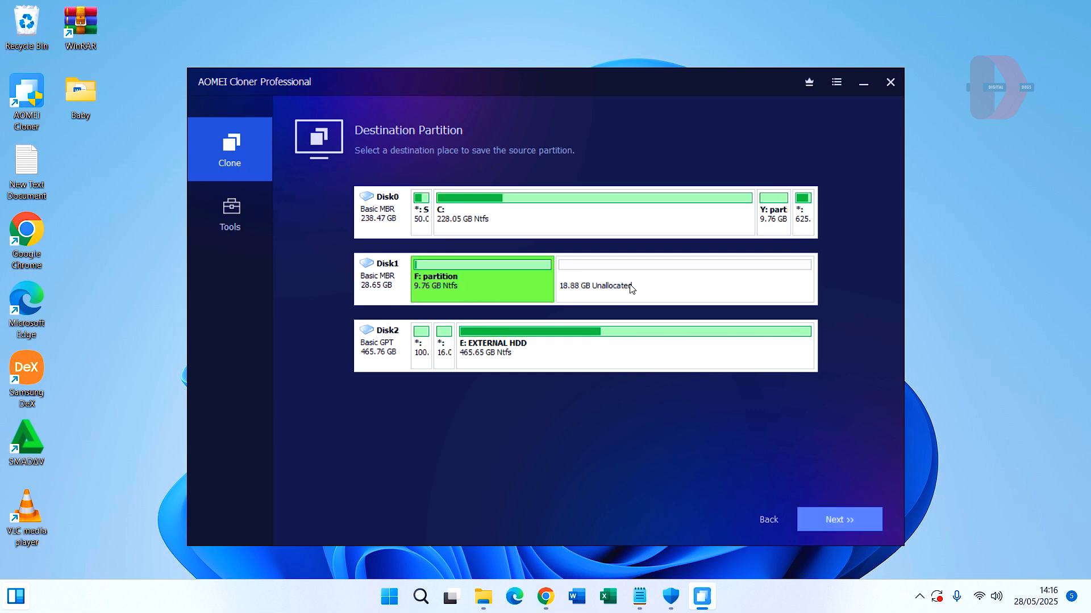
{"action": "left_click", "coordinate": [839, 519]}
{"action": "left_click", "coordinate": [709, 372]}
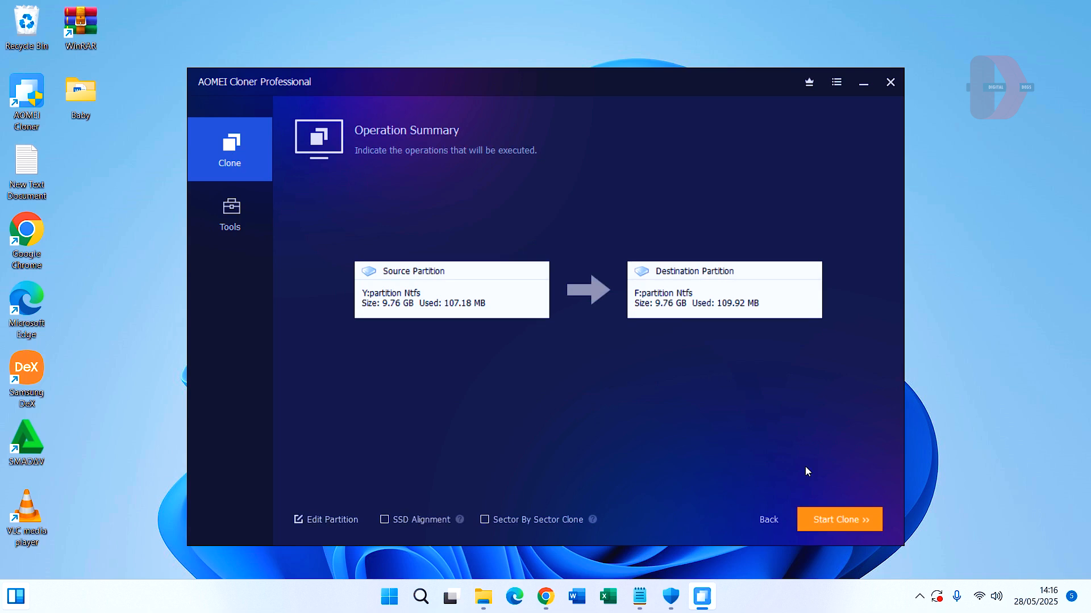
{"action": "left_click", "coordinate": [846, 519]}
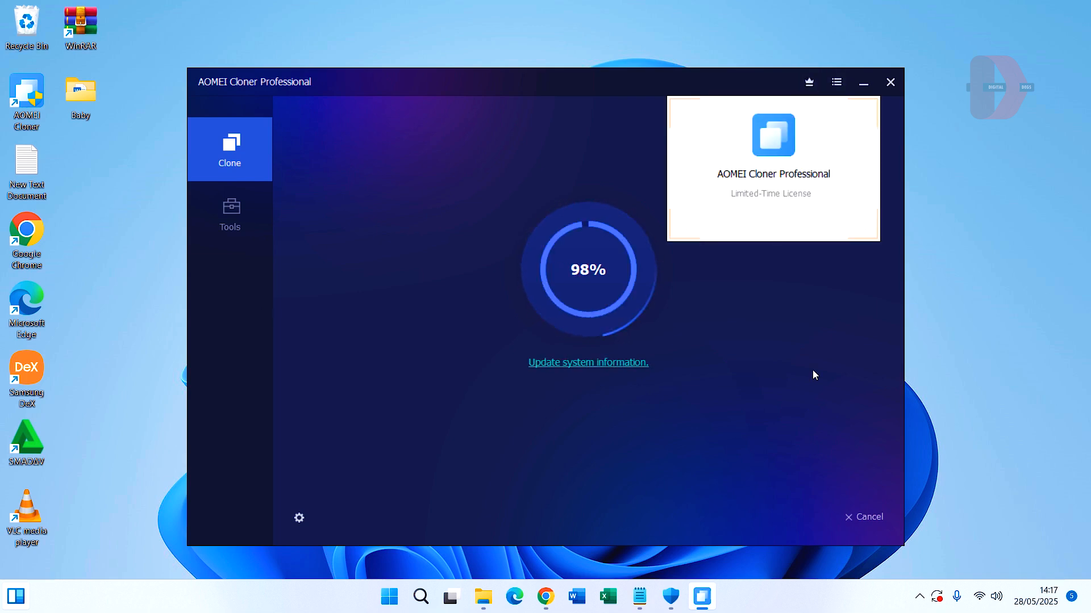
{"action": "left_click", "coordinate": [616, 417]}
Step: Compare the contents of partitions Y: and F: in File Explorer and return to AOMEI Cloner
{"action": "left_click", "coordinate": [472, 599]}
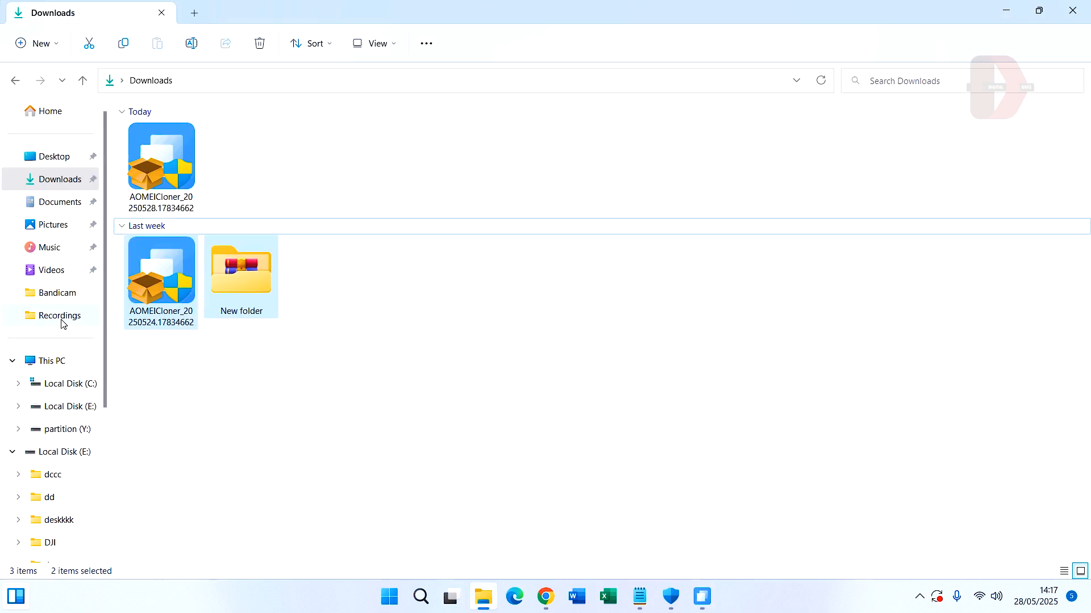
{"action": "left_click", "coordinate": [57, 362]}
{"action": "double_click", "coordinate": [970, 146]}
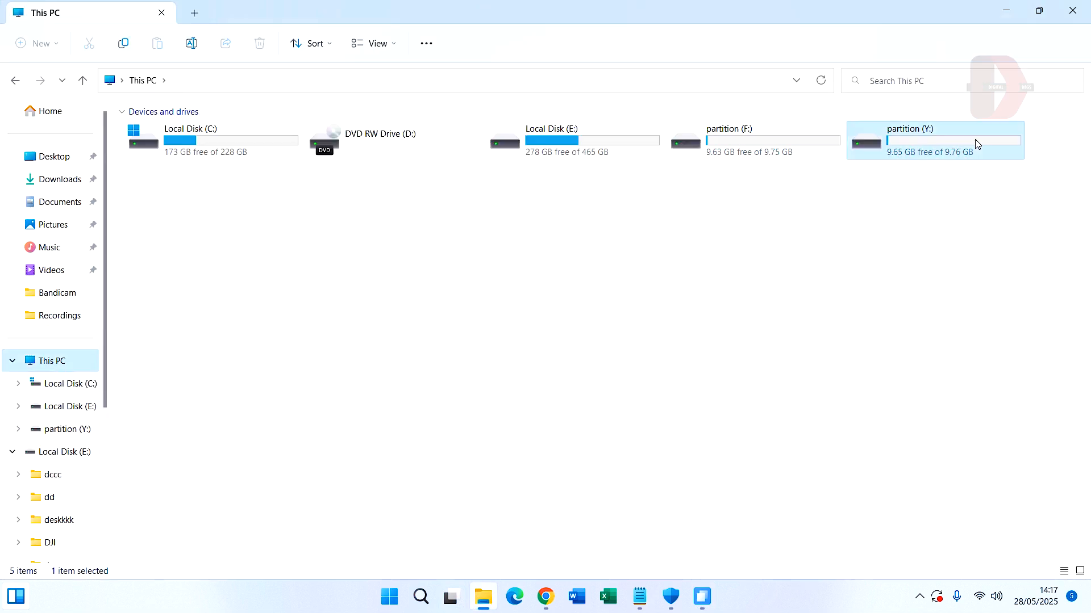
{"action": "left_click", "coordinate": [15, 80]}
{"action": "double_click", "coordinate": [743, 128]}
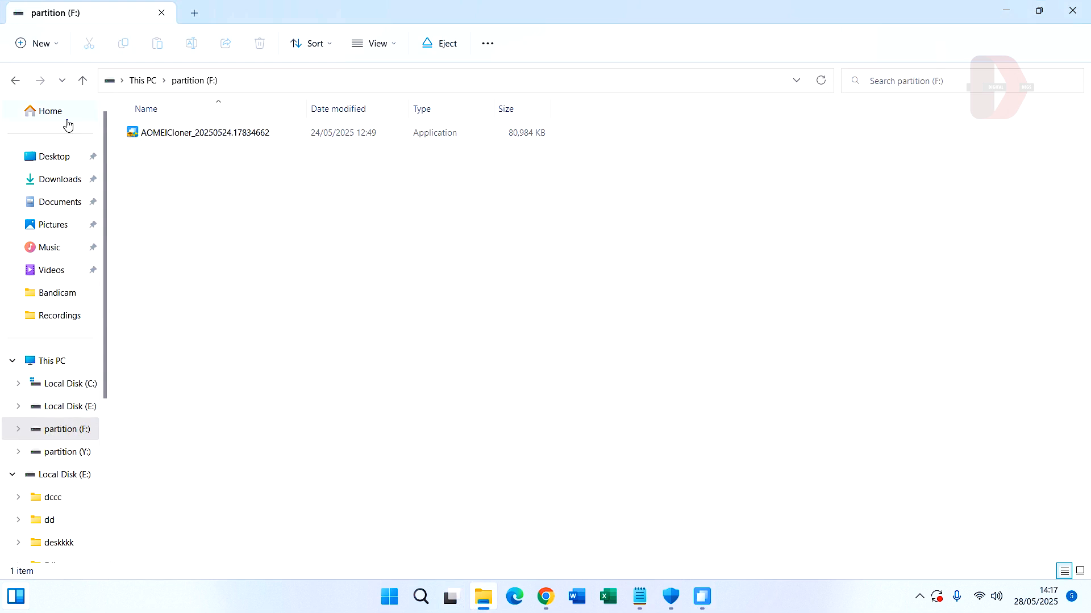
{"action": "left_click", "coordinate": [15, 80]}
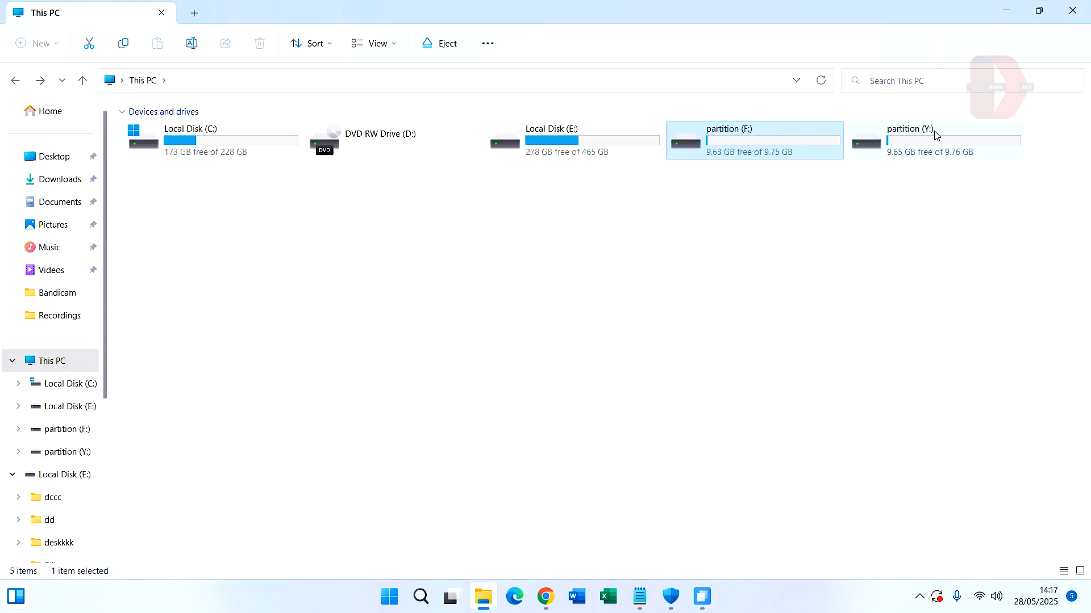
{"action": "left_click", "coordinate": [1002, 11]}
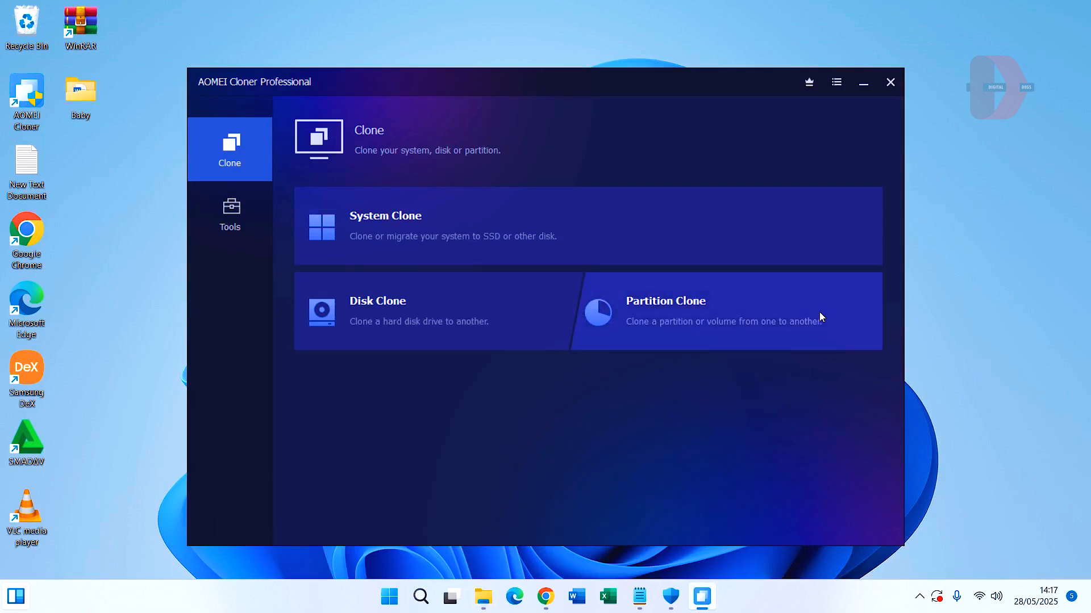
Step: View the common tools on offer and return to the overview of clone types
{"action": "left_click", "coordinate": [232, 219]}
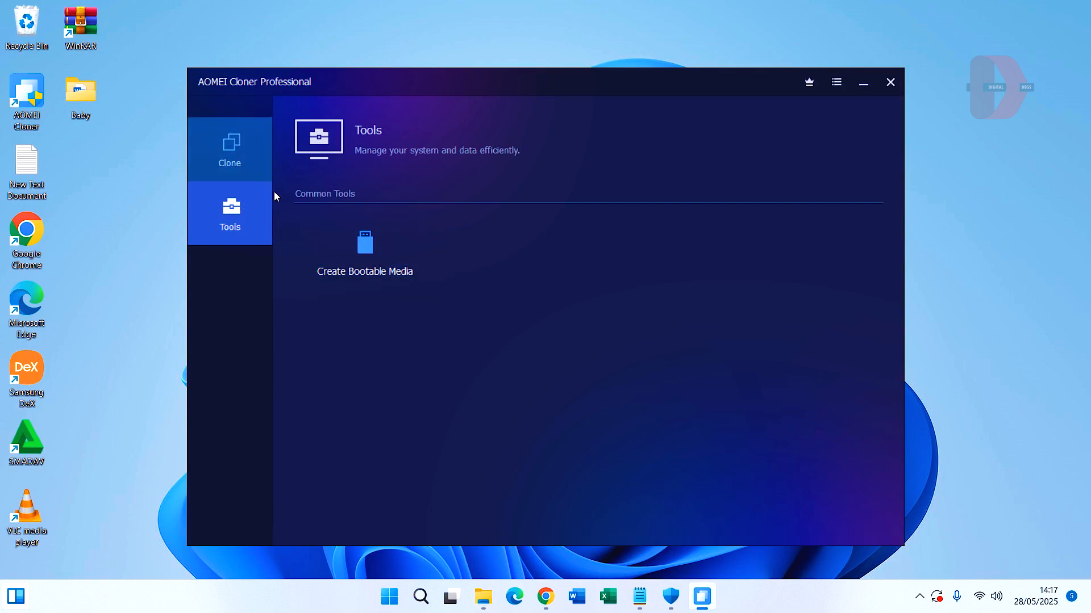
{"action": "left_click", "coordinate": [241, 164]}
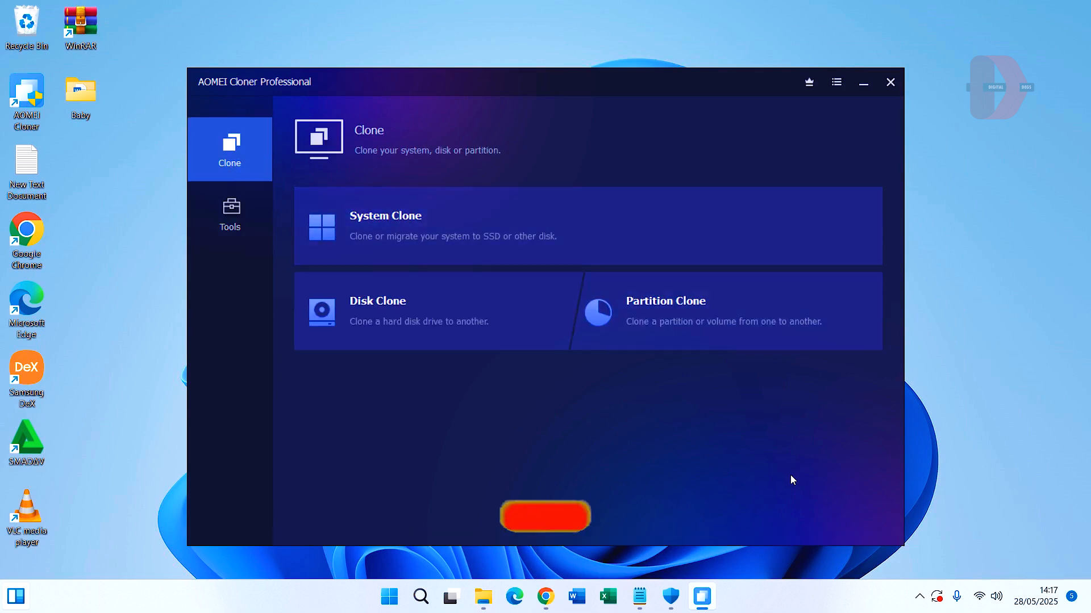